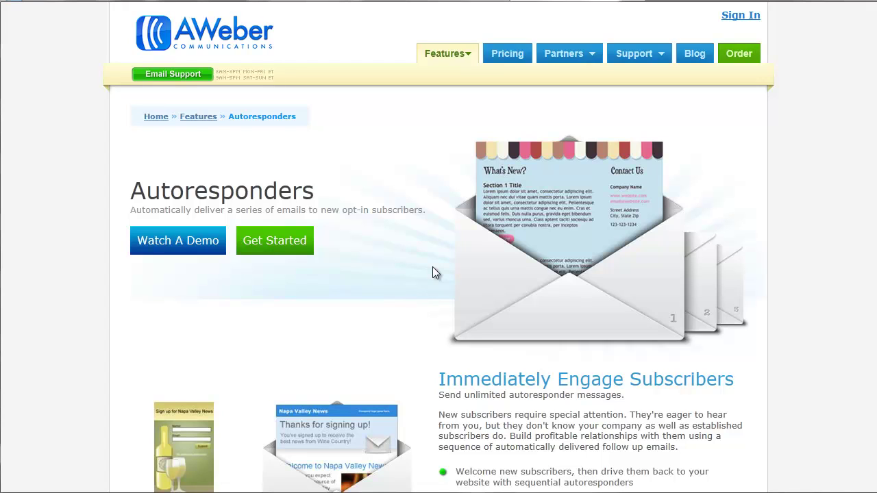
# Log in to the AWeber account and go to Create and Manage Lists
pyautogui.click(740, 15)
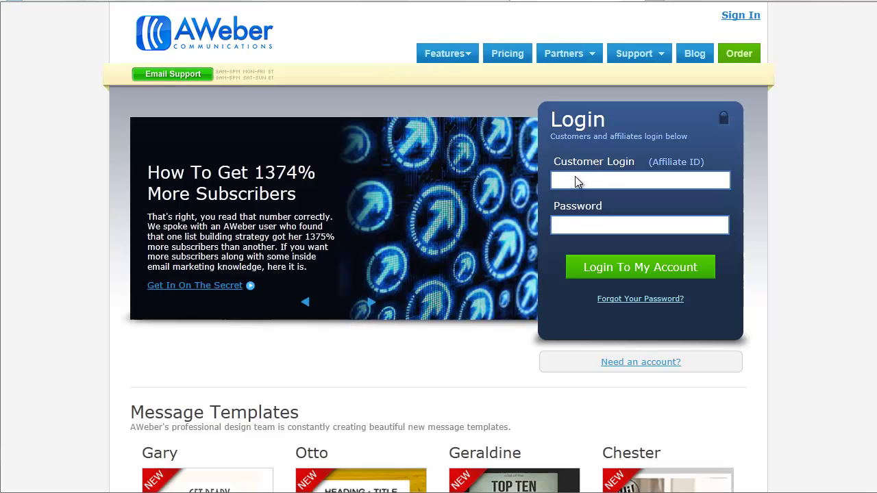
pyautogui.click(574, 177)
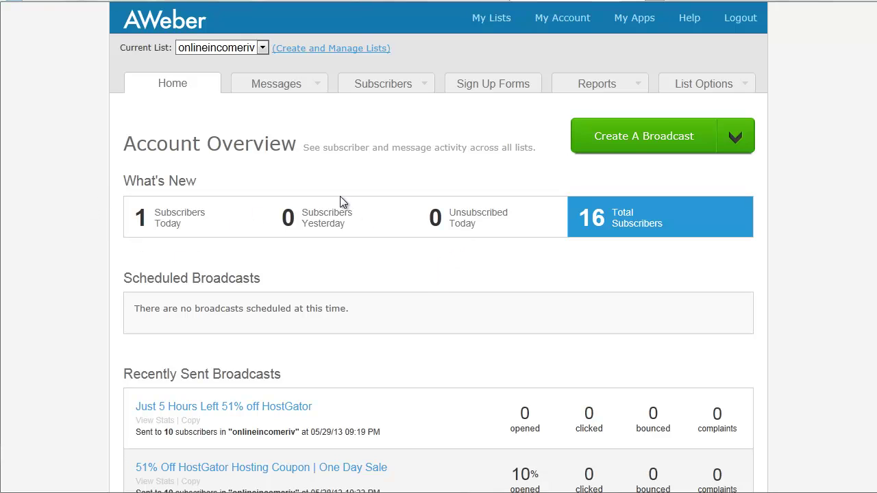
pyautogui.click(313, 49)
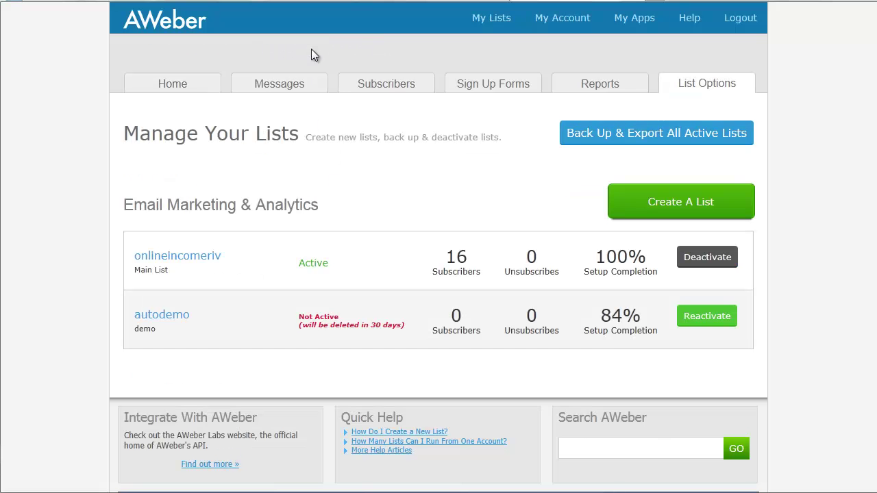
# Start a new list named autodemo1 with the description Demo
pyautogui.click(658, 210)
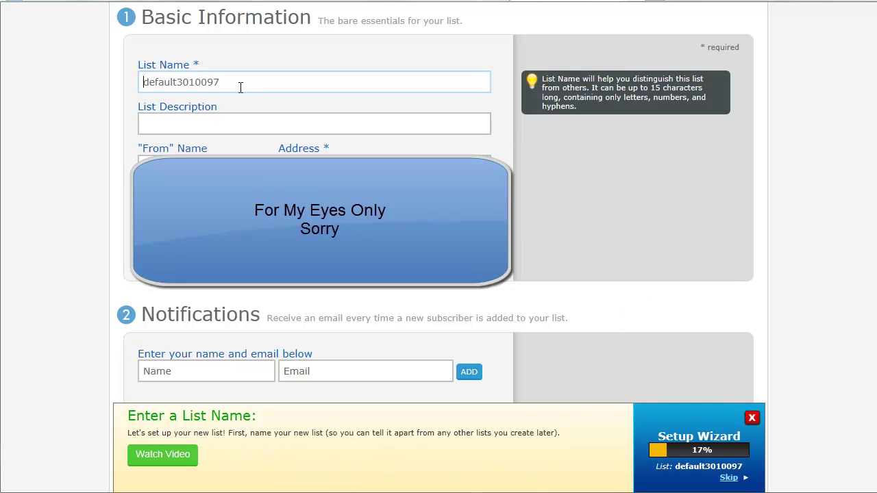
pyautogui.moveTo(240, 87); pyautogui.dragTo(120, 82)
pyautogui.write('aut')
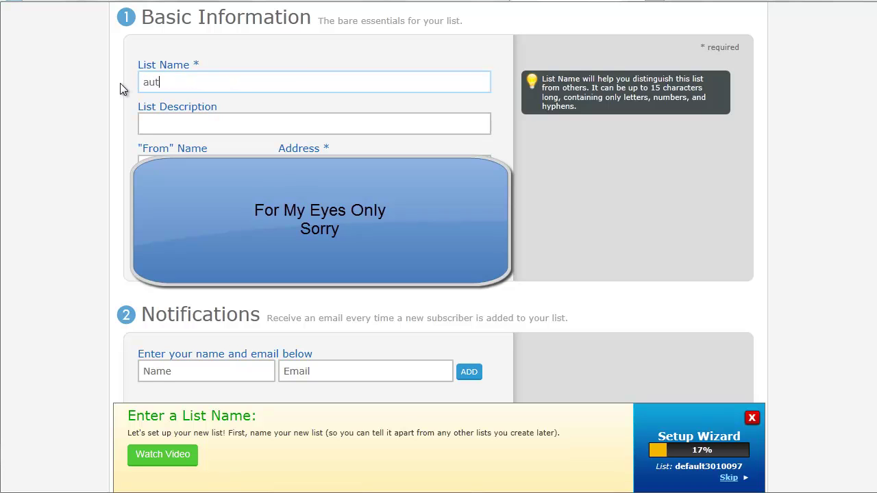
pyautogui.write('odemo')
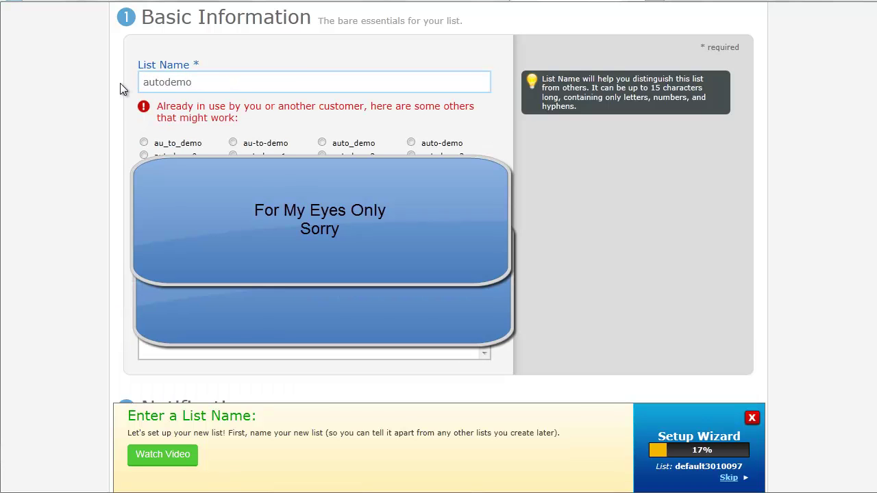
pyautogui.write('1')
pyautogui.click(159, 140)
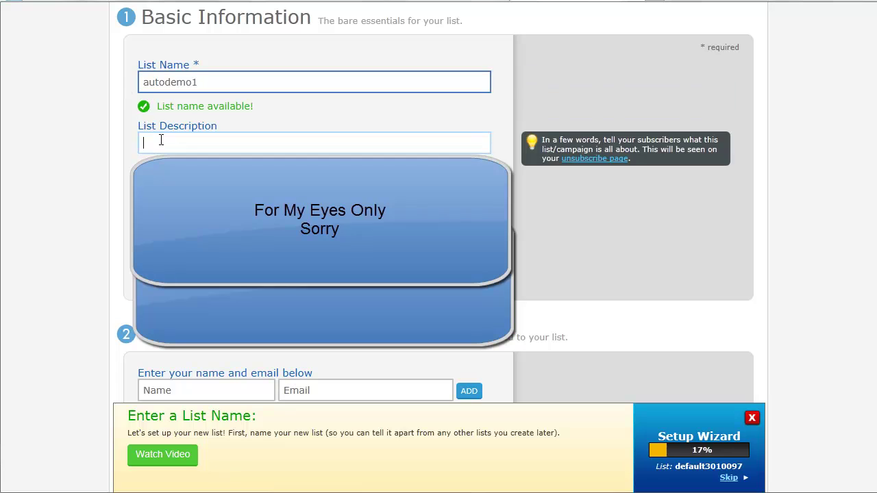
pyautogui.click(161, 85)
pyautogui.click(164, 139)
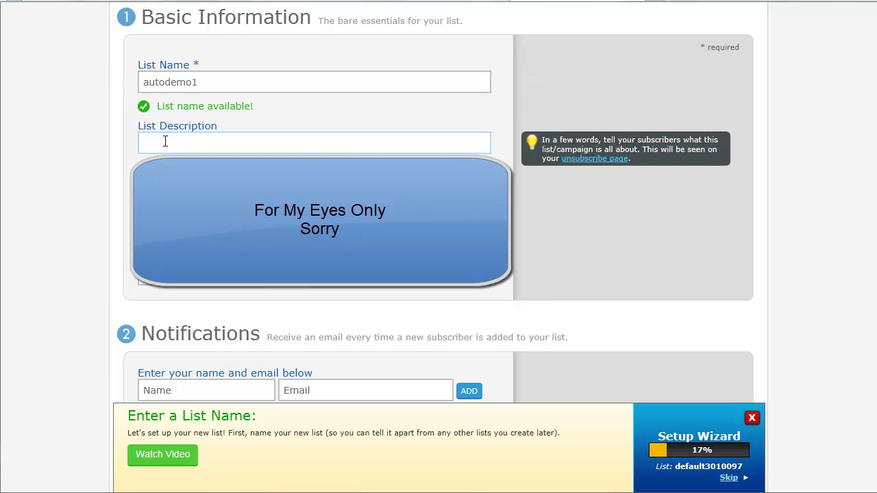
pyautogui.click(172, 86)
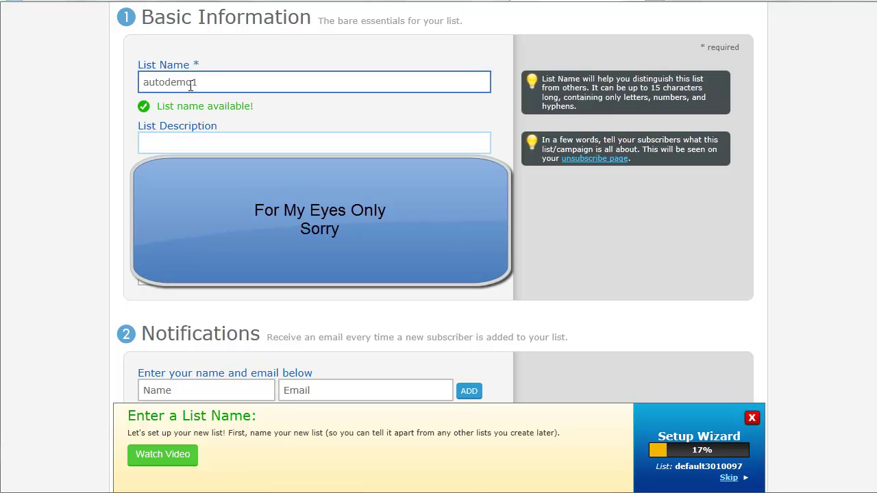
pyautogui.click(171, 137)
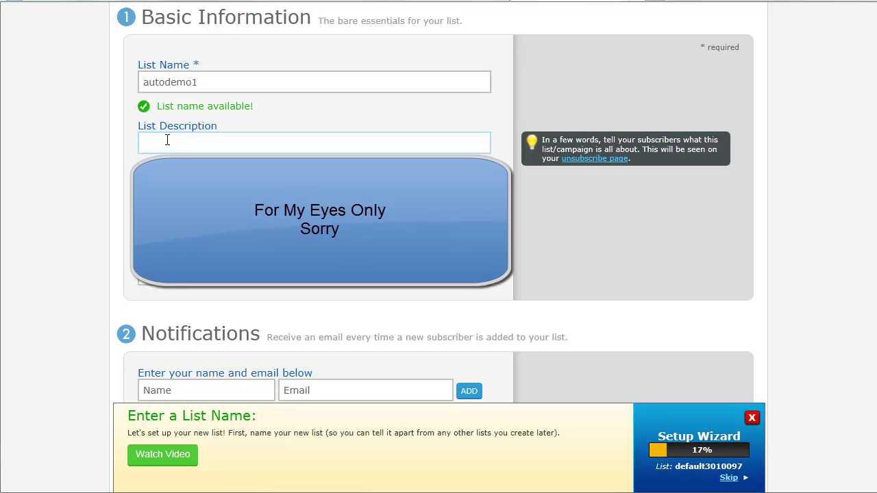
pyautogui.write('Demo')
# Fill in the notification contact's name and e-mail address, and dismiss the setup wizard
pyautogui.click(154, 382)
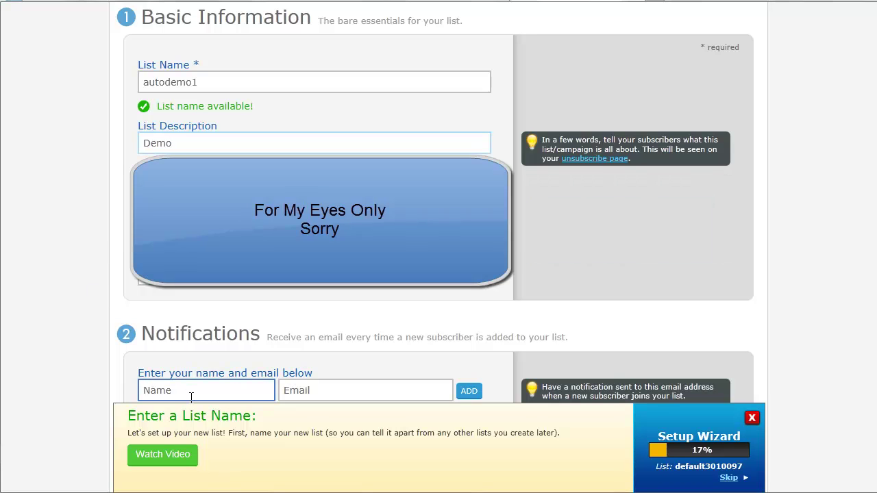
pyautogui.click(197, 395)
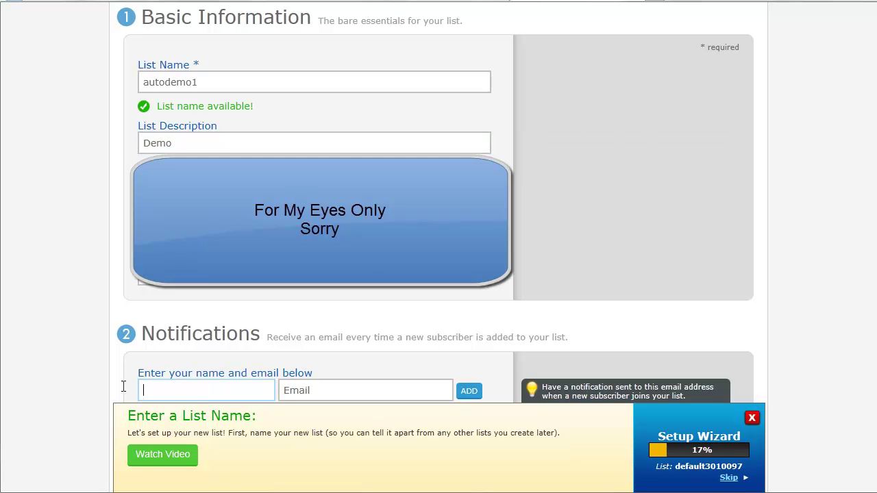
pyautogui.write('Demo')
pyautogui.press('Tab')
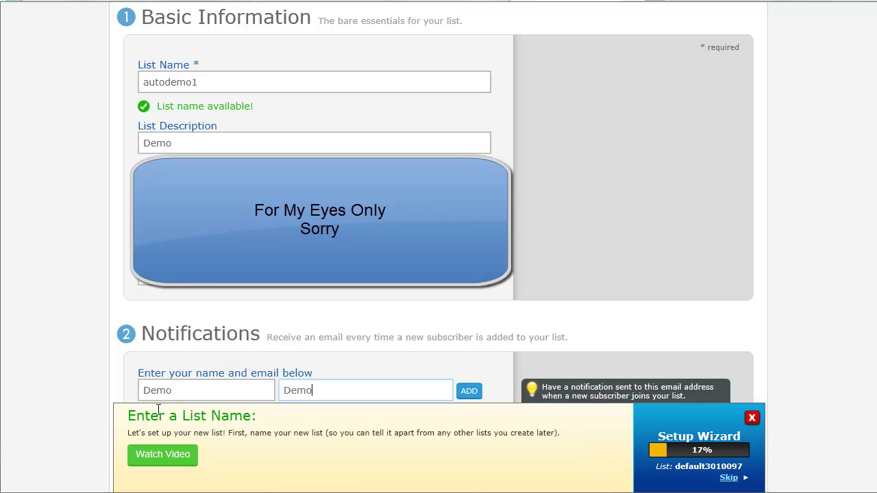
pyautogui.click(752, 417)
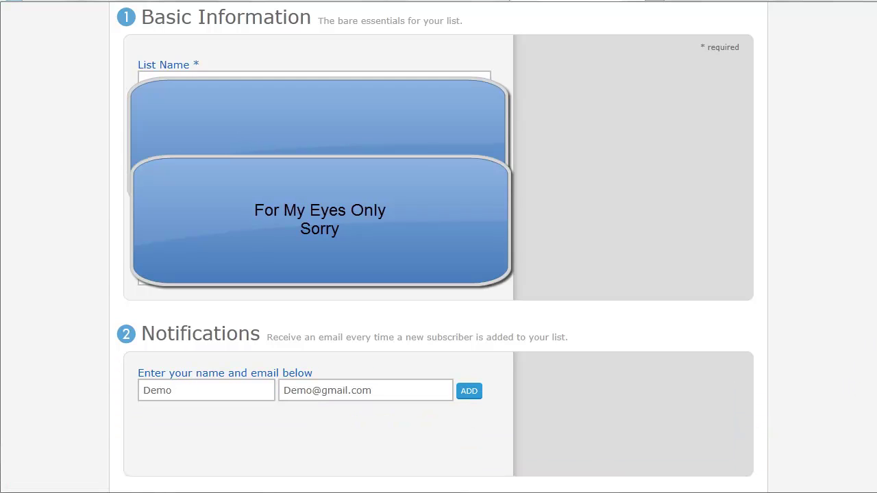
pyautogui.scroll(-2, 438, 247)
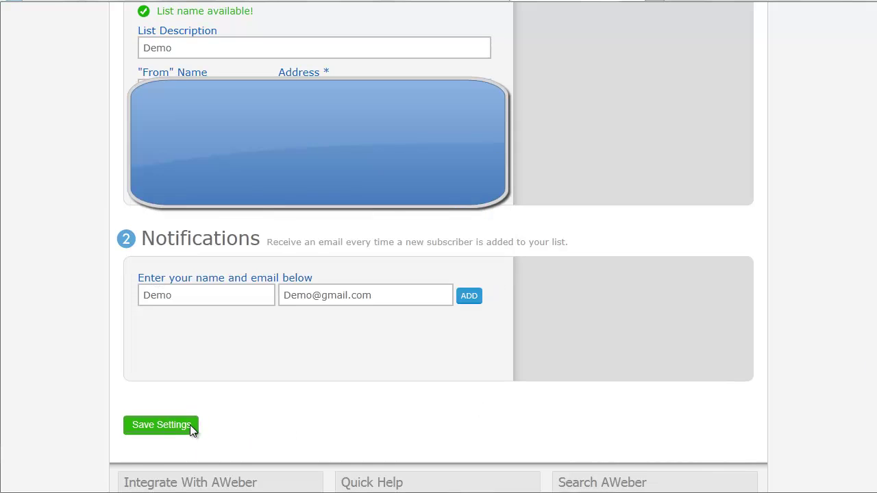
# Save the basic settings for the autodemo1 list
pyautogui.click(190, 426)
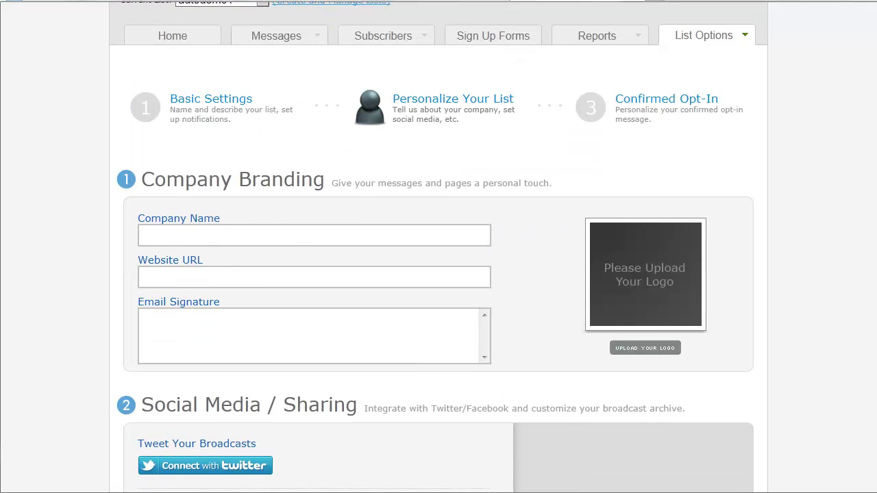
pyautogui.scroll(-2, 573, 402)
pyautogui.scroll(-2, 439, 246)
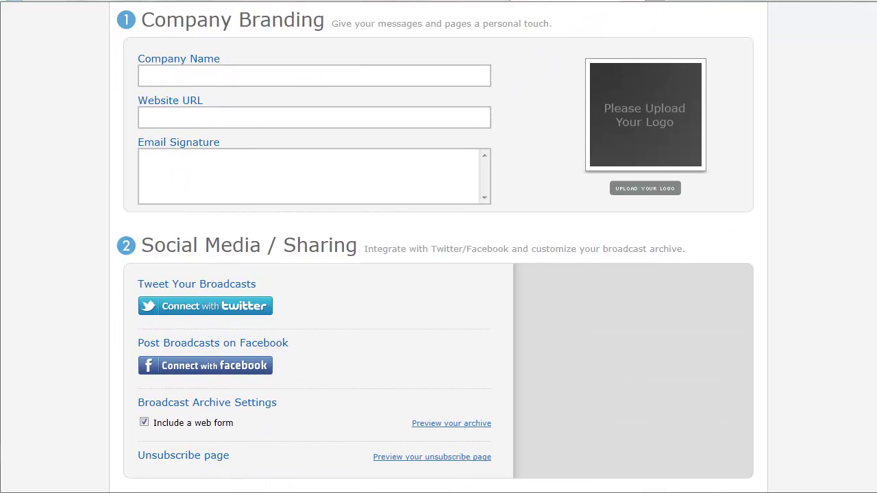
pyautogui.click(161, 75)
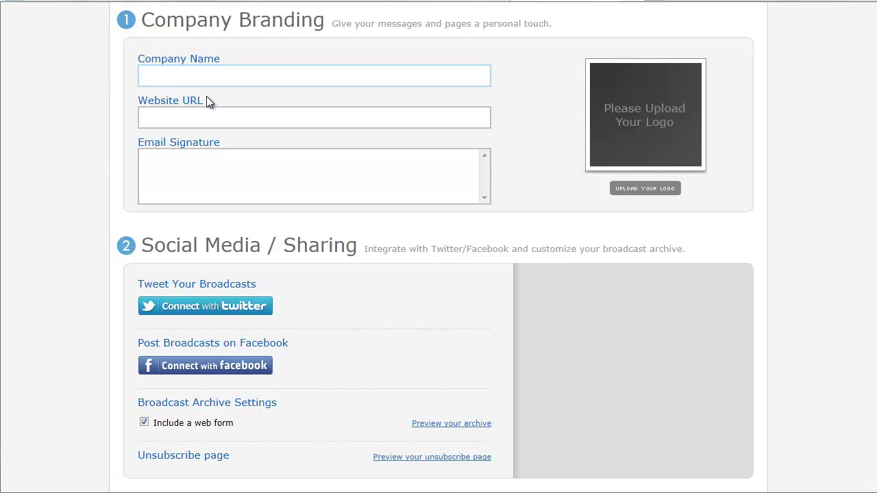
pyautogui.write('Online Income River')
pyautogui.click(200, 118)
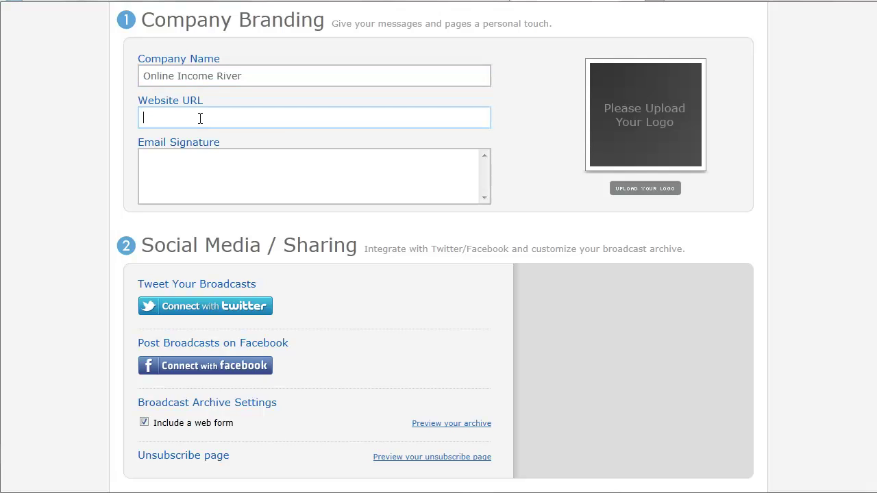
pyautogui.write('http://www.onlineincomeriver.com')
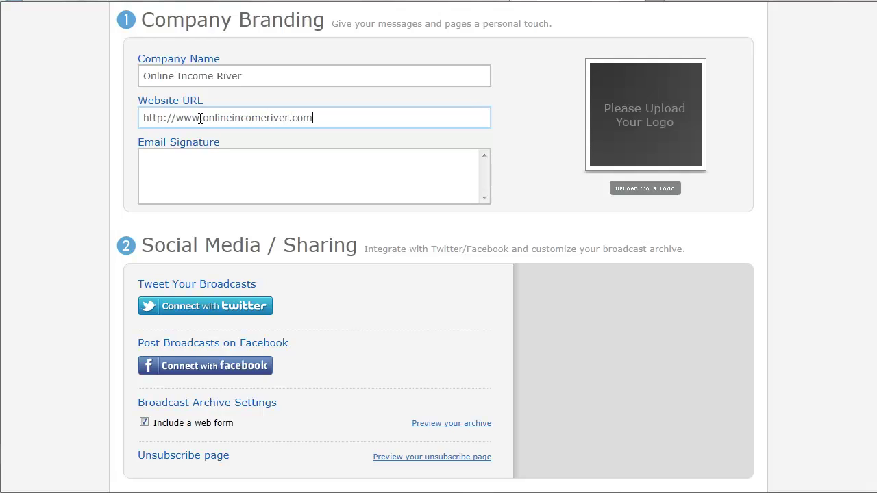
pyautogui.click(206, 164)
pyautogui.write('T')
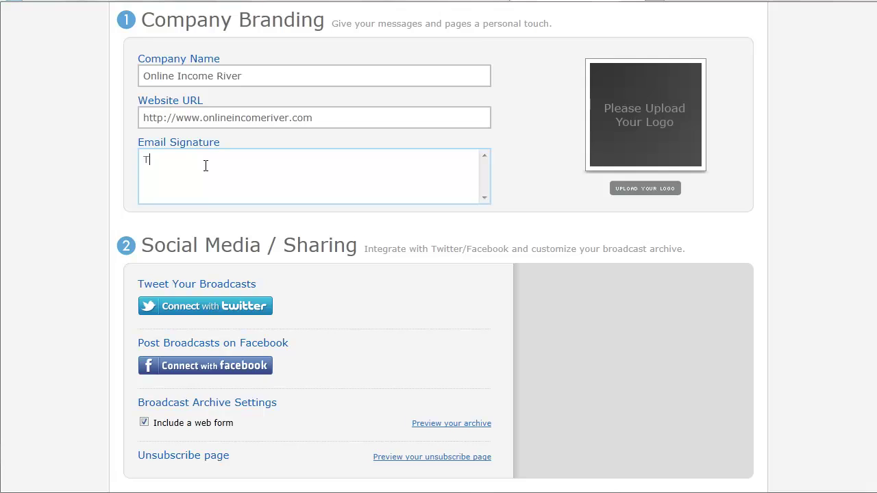
pyautogui.write('hanks,Your Name')
pyautogui.click(180, 159)
pyautogui.scroll(-3, 240, 221)
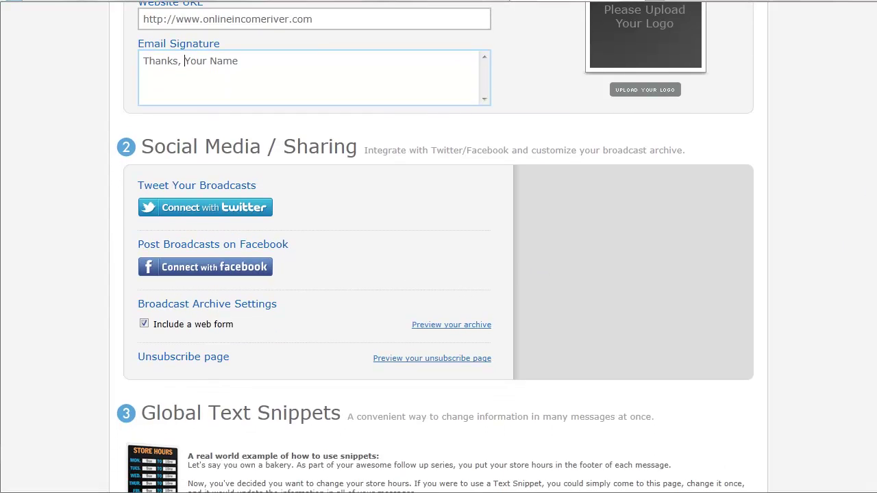
pyautogui.scroll(-5, 439, 275)
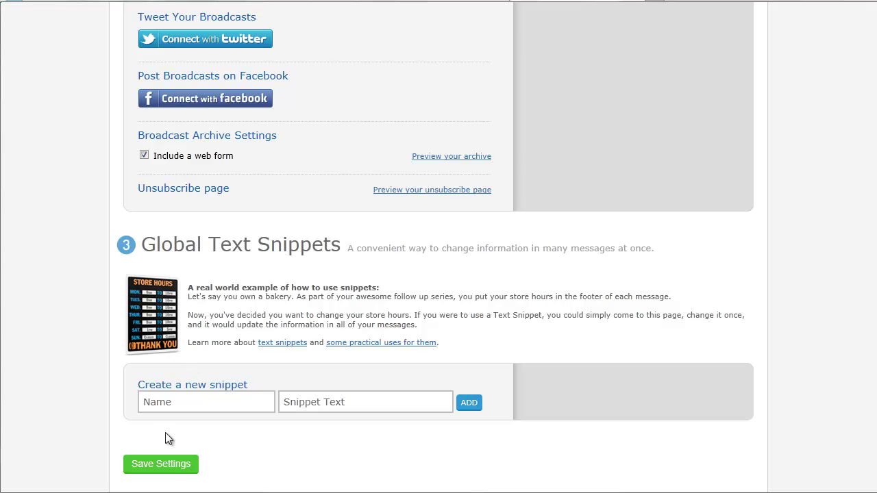
pyautogui.click(169, 466)
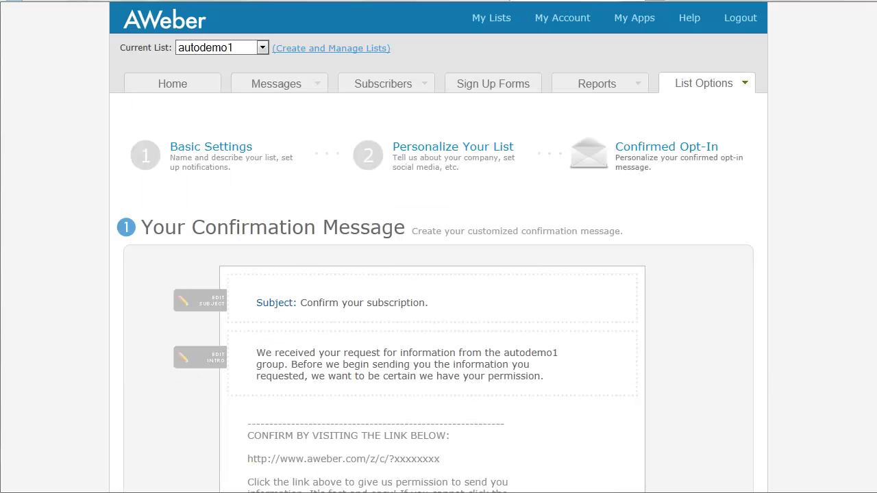
# Choose 'Confirm your subscription.' as the confirmation message subject
pyautogui.scroll(-3, 816, 235)
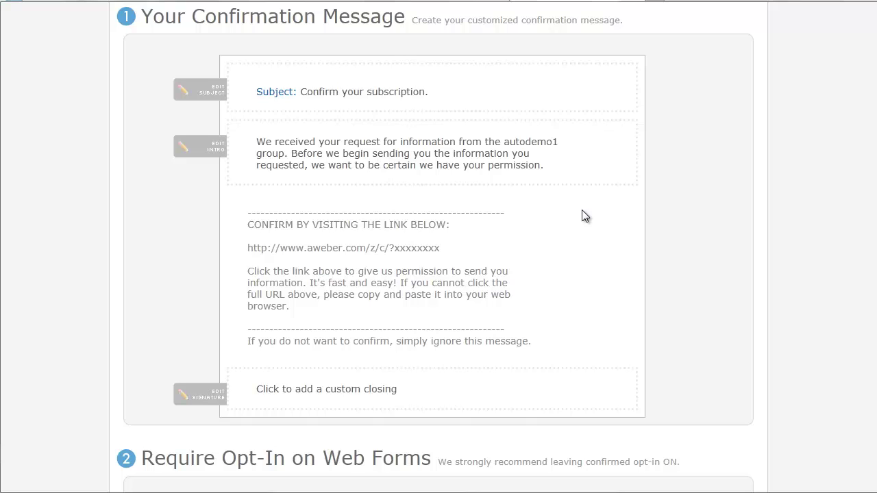
pyautogui.click(377, 91)
pyautogui.click(427, 104)
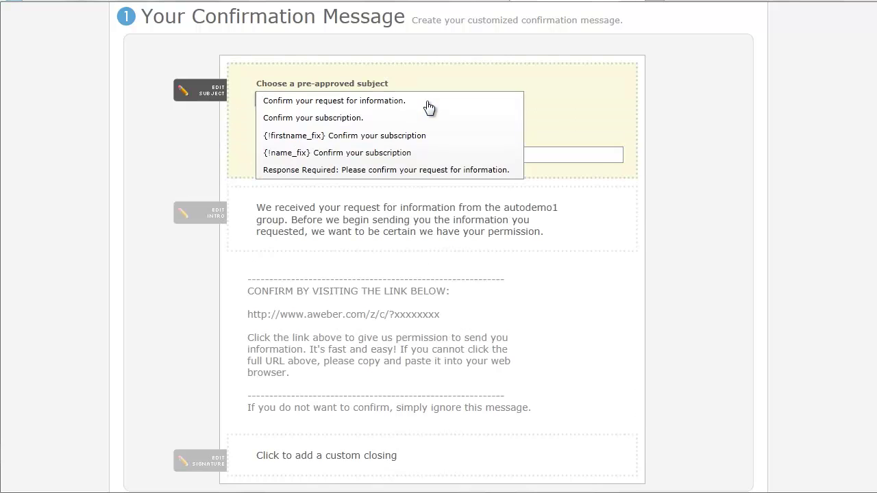
pyautogui.click(334, 119)
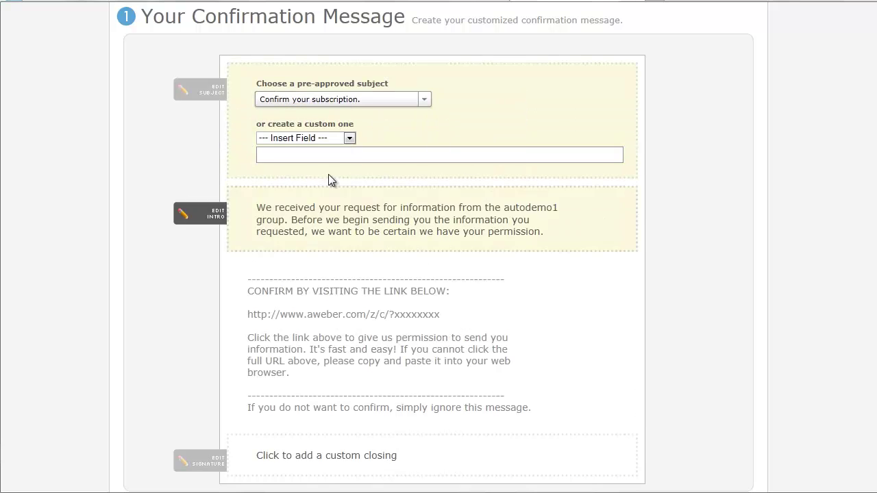
# Add 'You'll learn blah blah blah' to the confirmation intro text
pyautogui.click(277, 209)
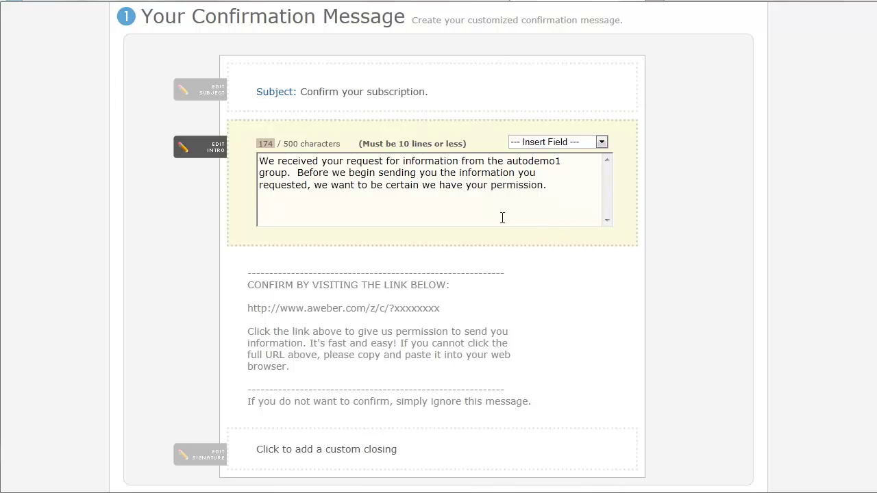
pyautogui.write("You'll learn blah blah blag")
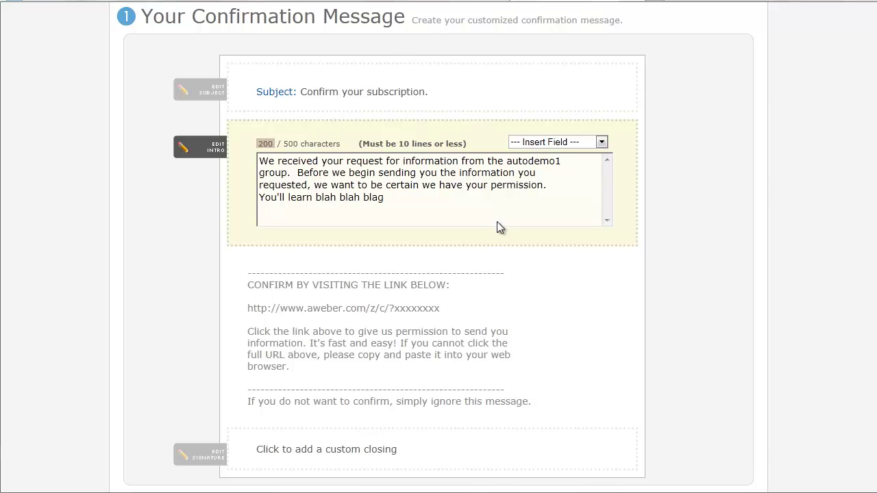
pyautogui.press('BackSpace')
pyautogui.write('h')
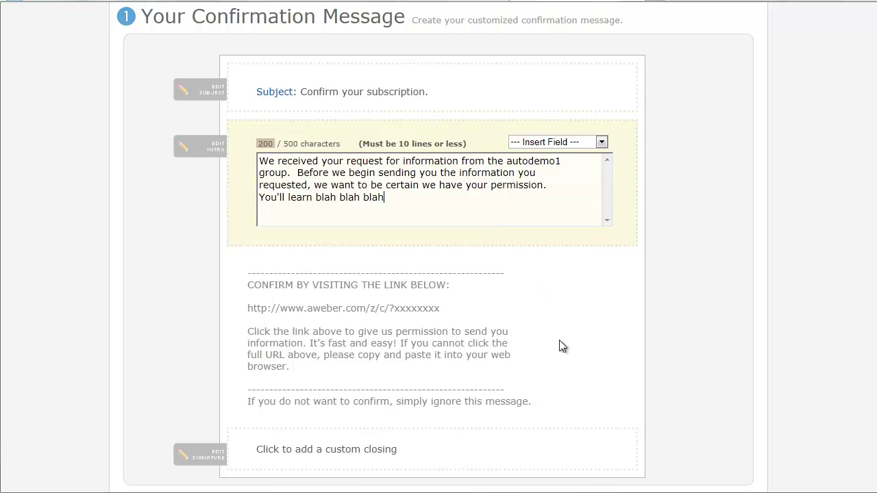
pyautogui.scroll(-1, 559, 346)
# Set the confirmation message's custom closing to 'Thanks'
pyautogui.click(445, 392)
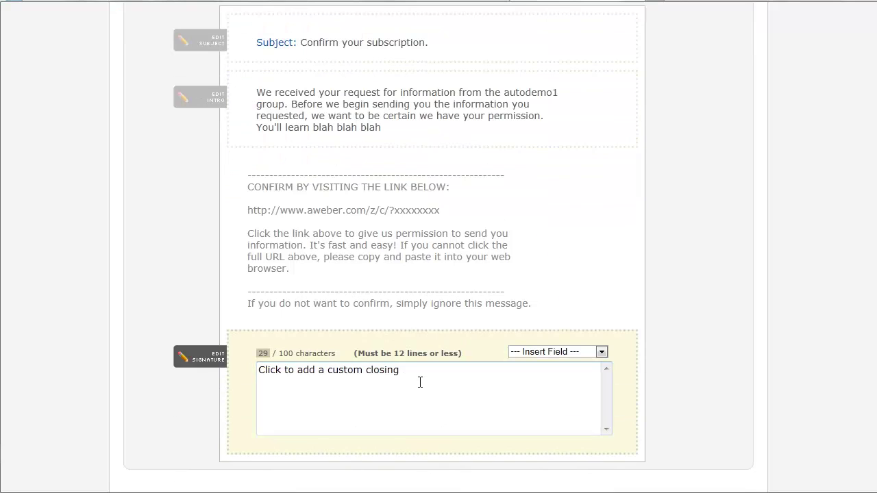
pyautogui.write('Thn')
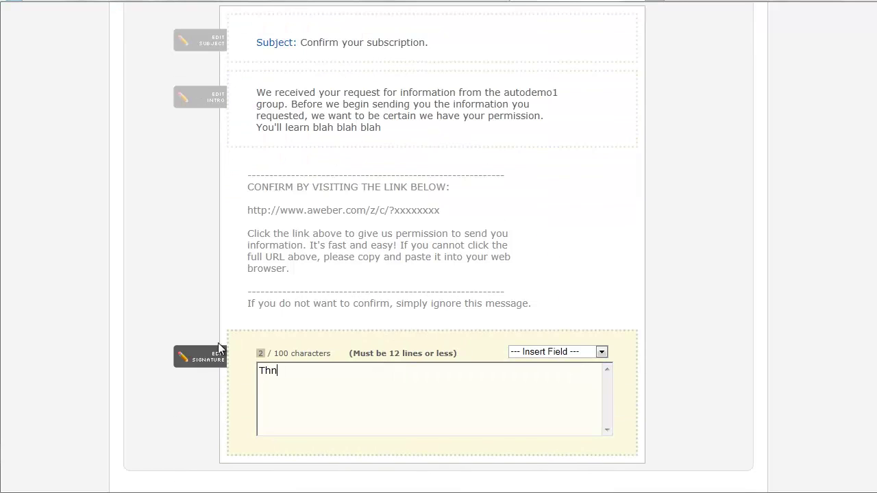
pyautogui.press('BackSpace')
pyautogui.write('anks')
pyautogui.click(693, 324)
pyautogui.scroll(-1, 688, 320)
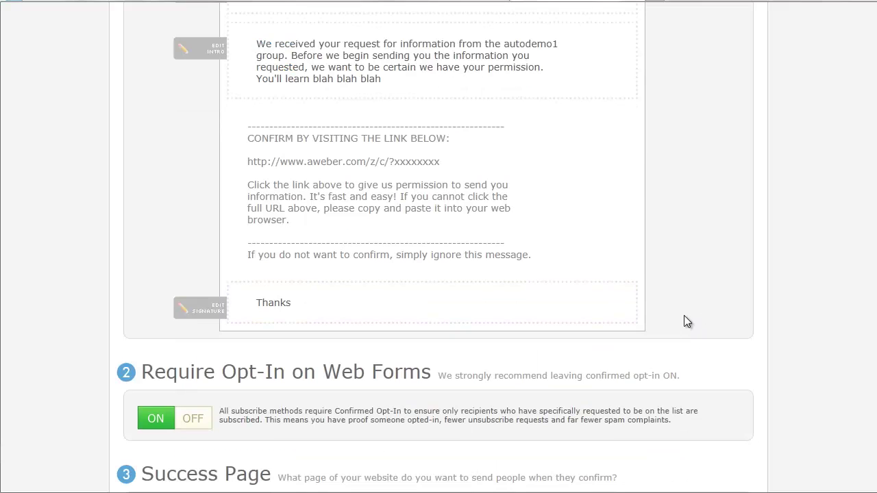
pyautogui.scroll(-2, 684, 321)
pyautogui.scroll(-1, 679, 323)
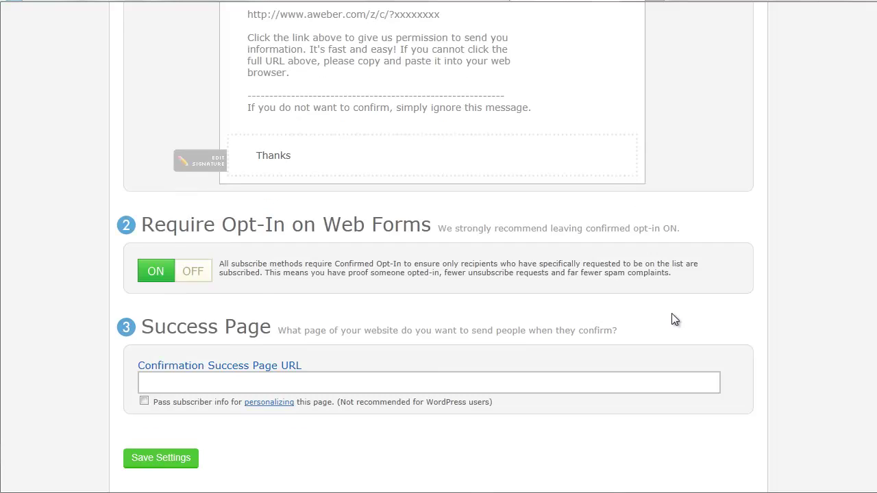
pyautogui.scroll(-1, 674, 319)
pyautogui.click(285, 335)
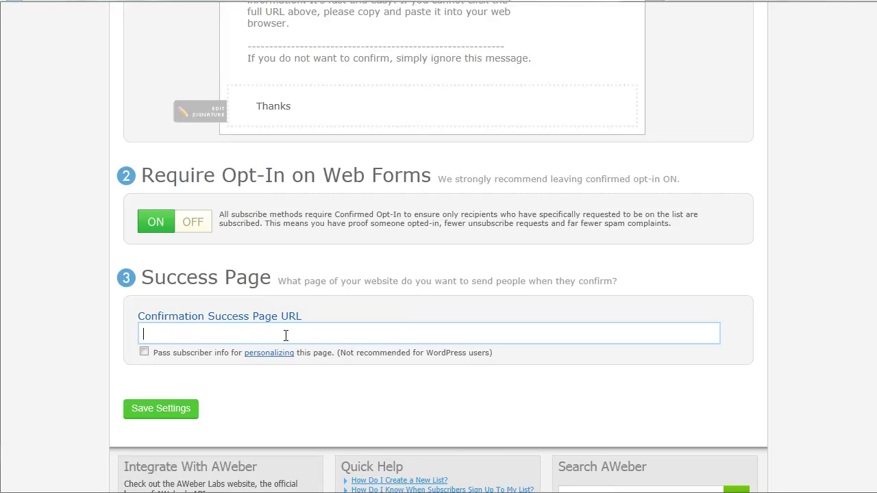
pyautogui.write('http://www.onlineincomeriver.com')
pyautogui.click(161, 409)
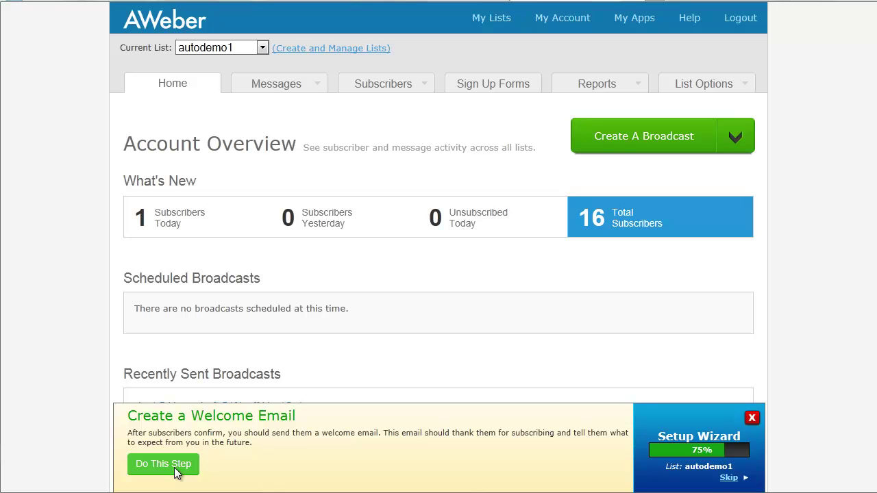
# Show the Messages menu options for the autodemo1 list
pyautogui.moveTo(288, 88)
# Create the first follow-up message for autodemo1 with the subject 'Welcome'
pyautogui.click(298, 83)
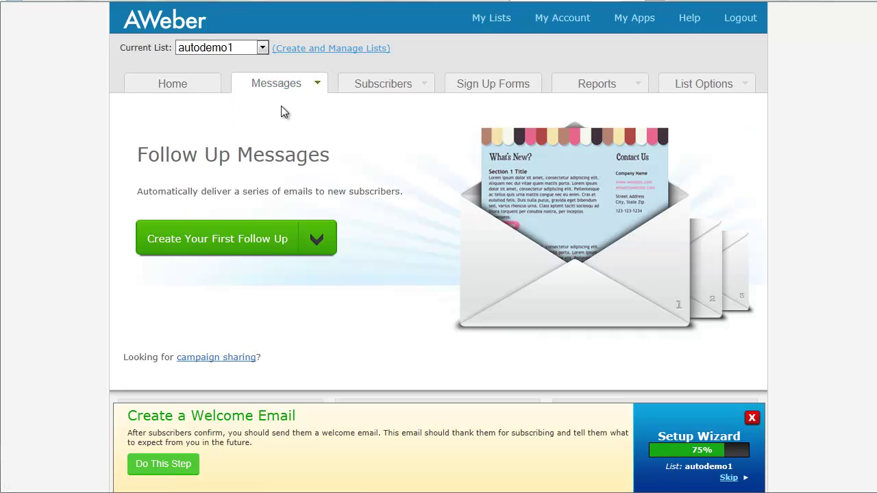
pyautogui.click(229, 242)
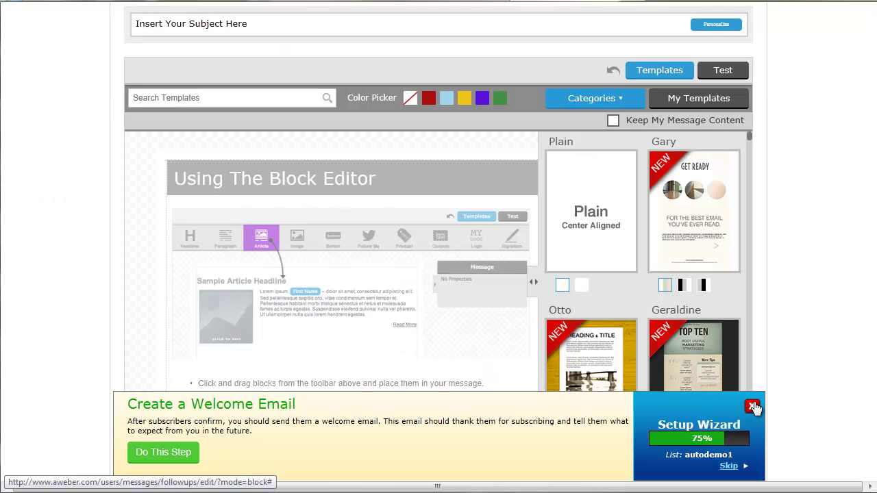
pyautogui.click(751, 407)
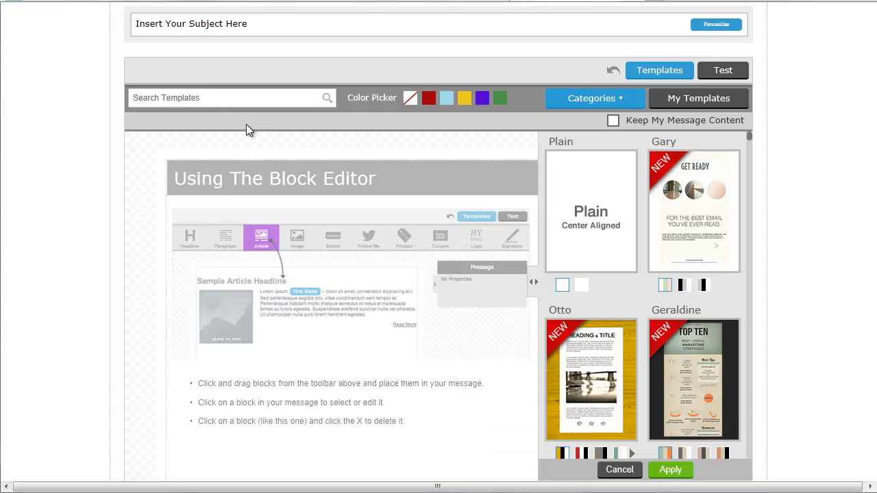
pyautogui.click(266, 25)
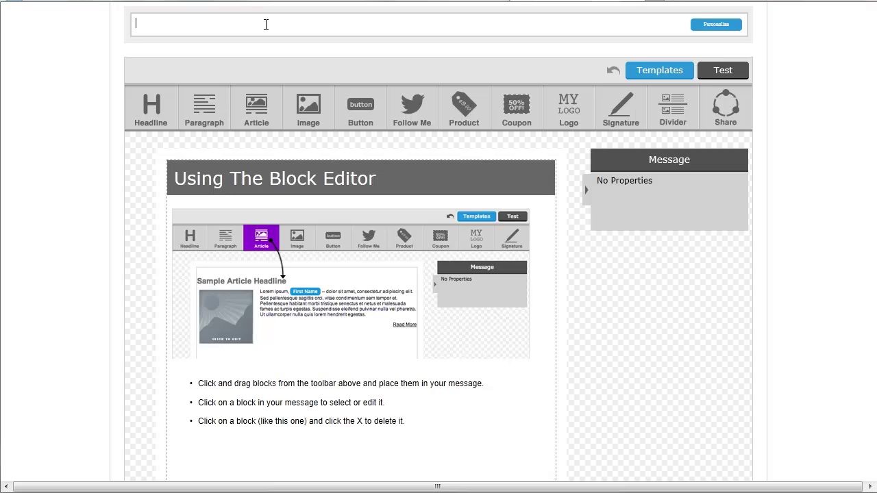
pyautogui.write('Welcome')
# Apply the Geraldine template, keeping the message content, and add a Headline block at the bottom
pyautogui.click(649, 73)
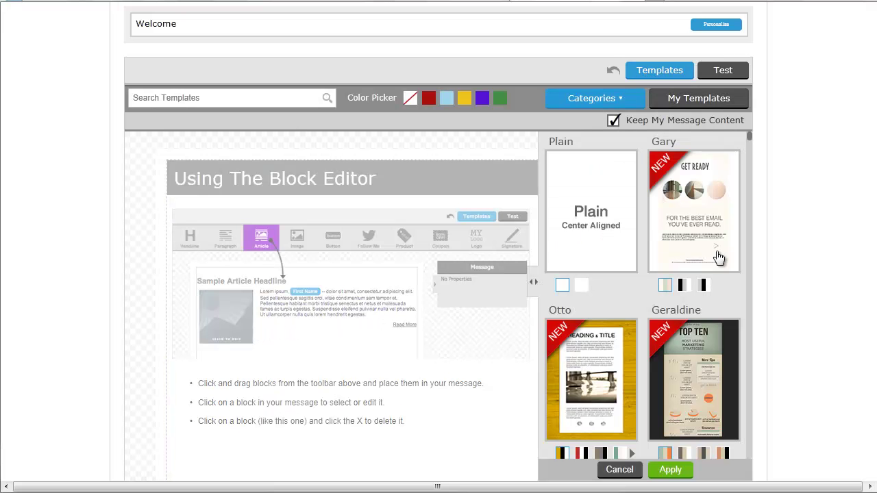
pyautogui.click(684, 392)
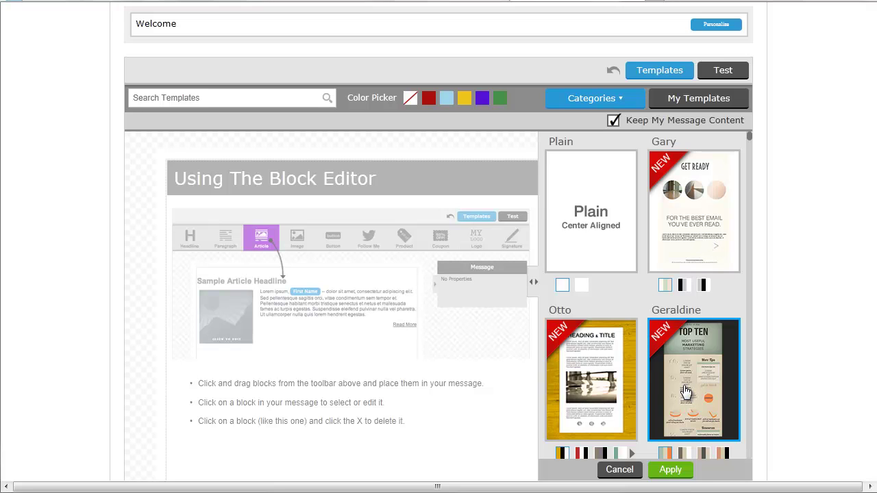
pyautogui.click(671, 474)
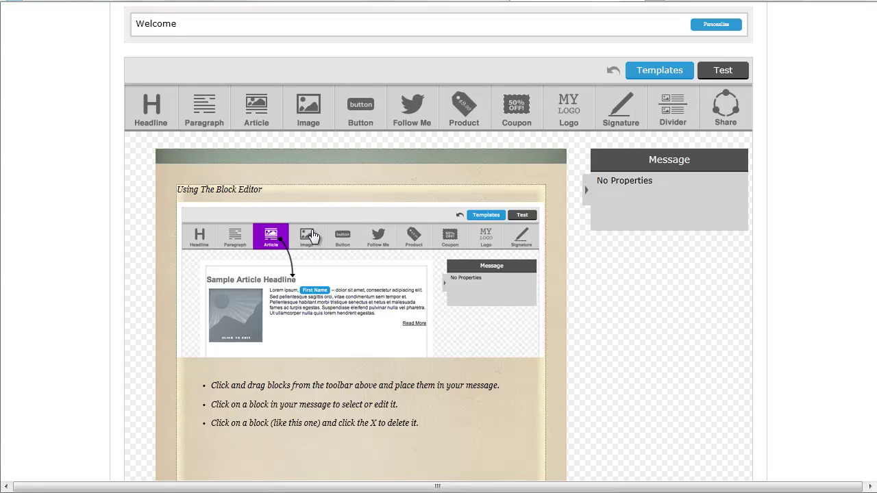
pyautogui.scroll(-1, 438, 241)
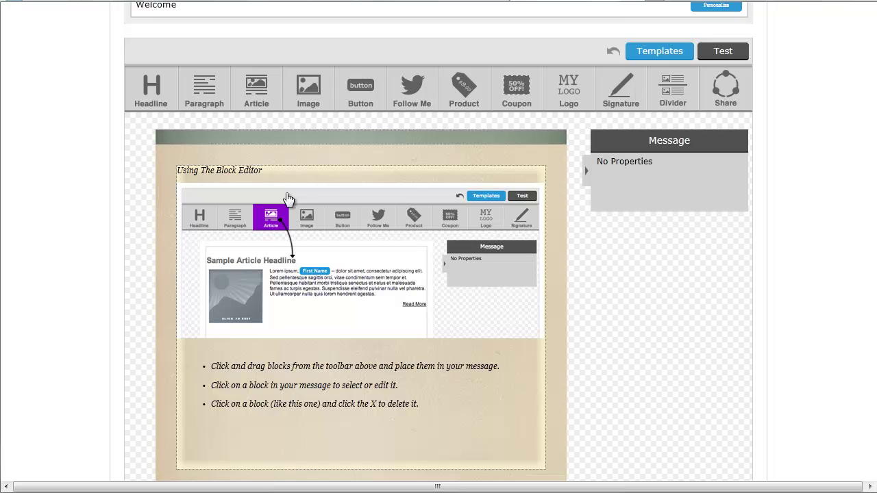
pyautogui.moveTo(141, 86); pyautogui.dragTo(254, 297)
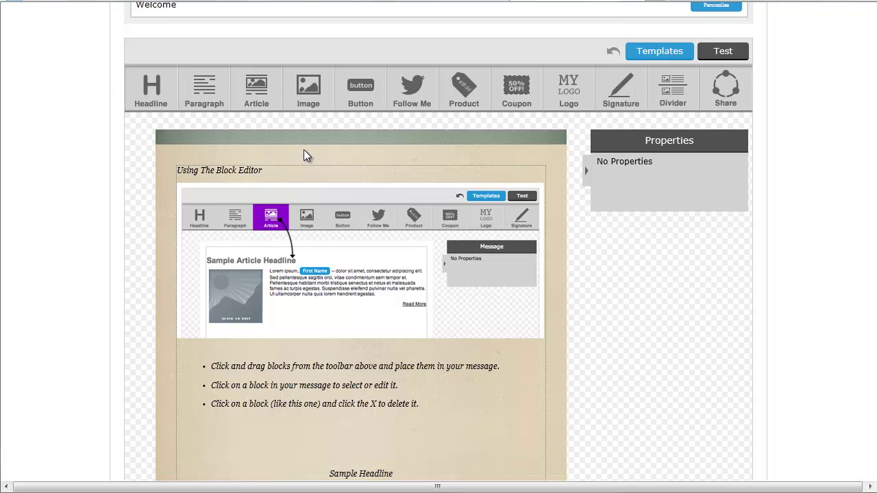
# Replace the instructional block with a paragraph and a 'Thanks, Your Name' signature below the headline
pyautogui.click(527, 178)
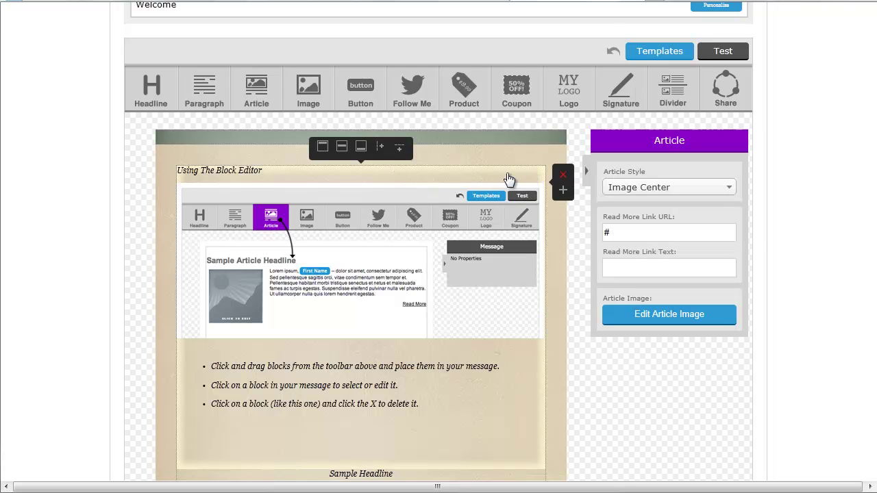
pyautogui.click(562, 179)
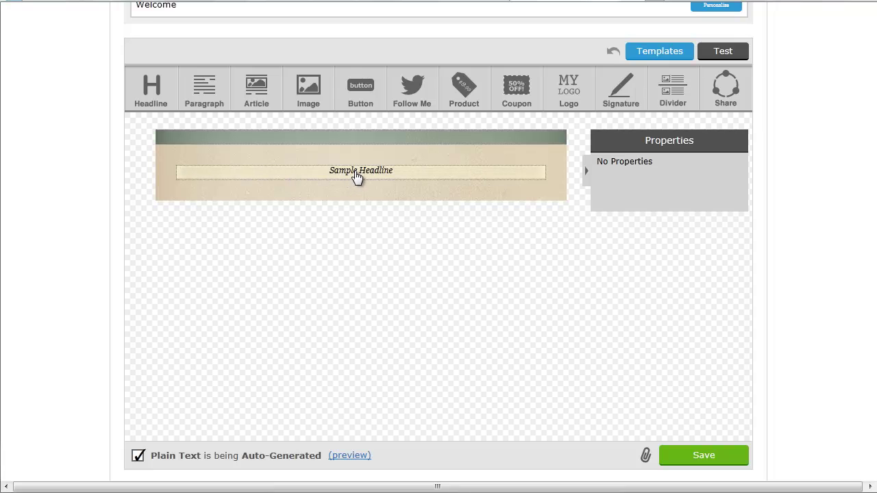
pyautogui.moveTo(208, 93); pyautogui.dragTo(215, 208)
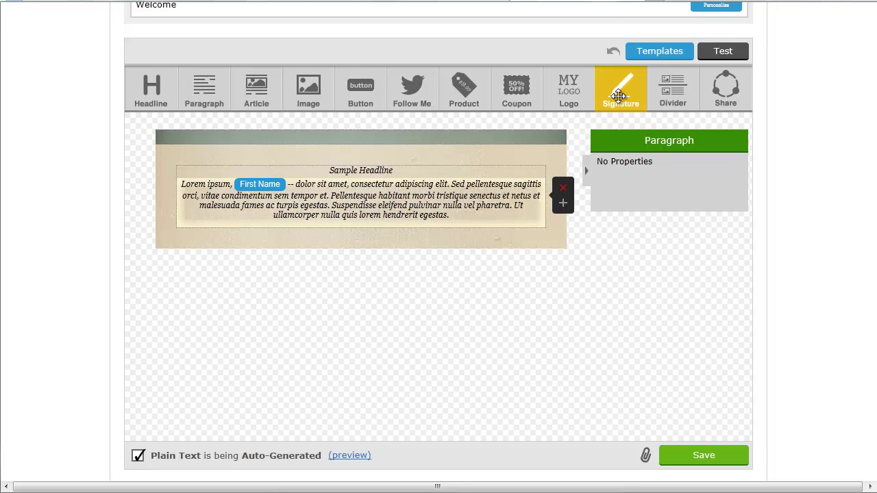
pyautogui.moveTo(619, 90)
pyautogui.mouseDown()
pyautogui.moveTo(386, 227)
pyautogui.moveTo(329, 246)
pyautogui.mouseUp()
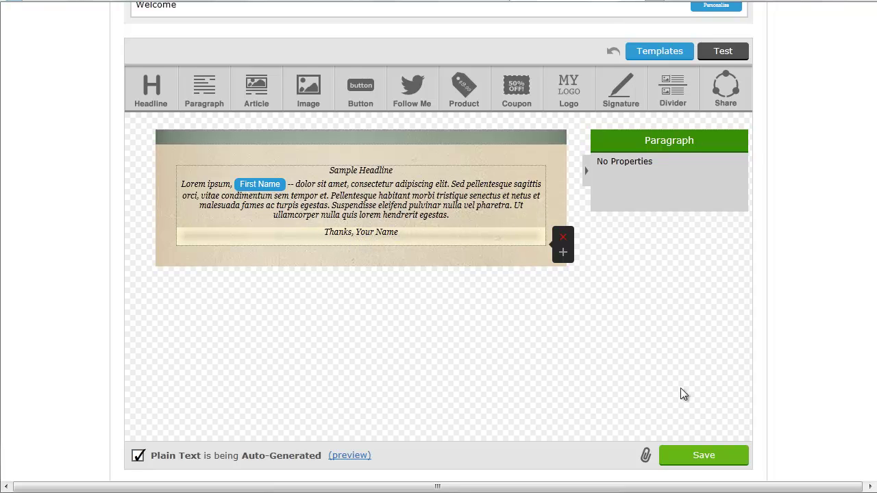
pyautogui.click(736, 456)
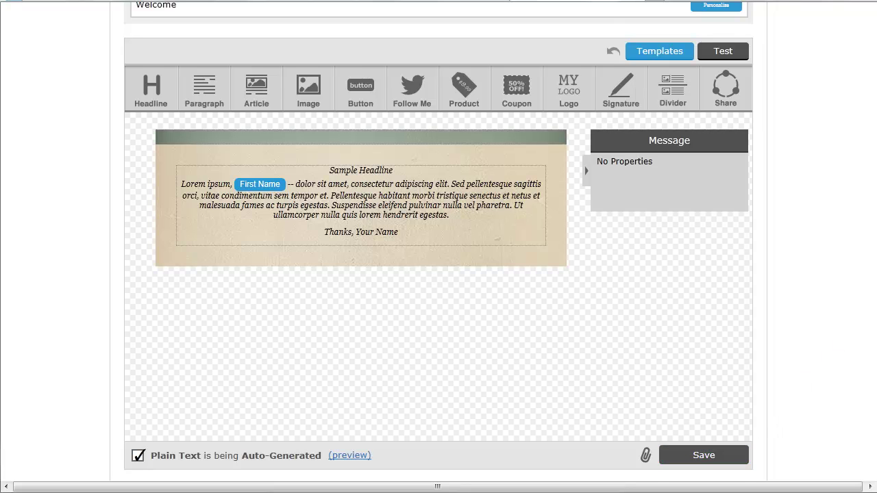
pyautogui.scroll(-3, 695, 413)
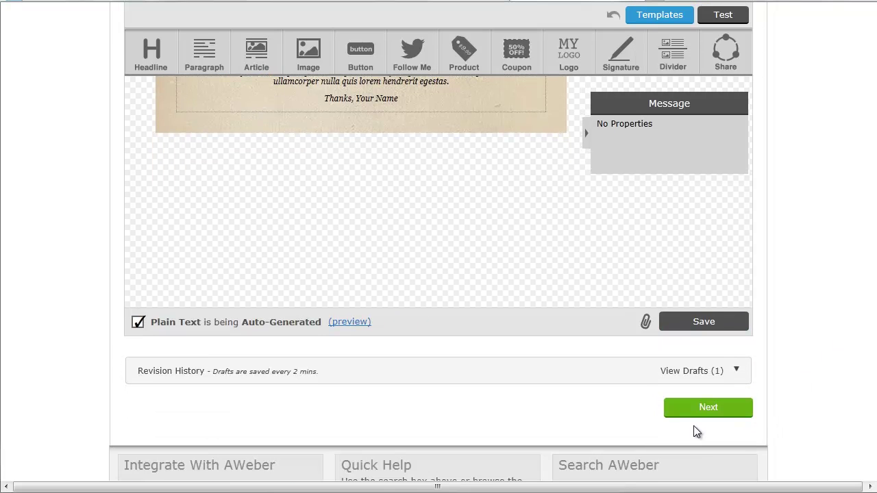
# Go on to the Welcome email's settings and use Save & Exit to return to the series
pyautogui.click(695, 412)
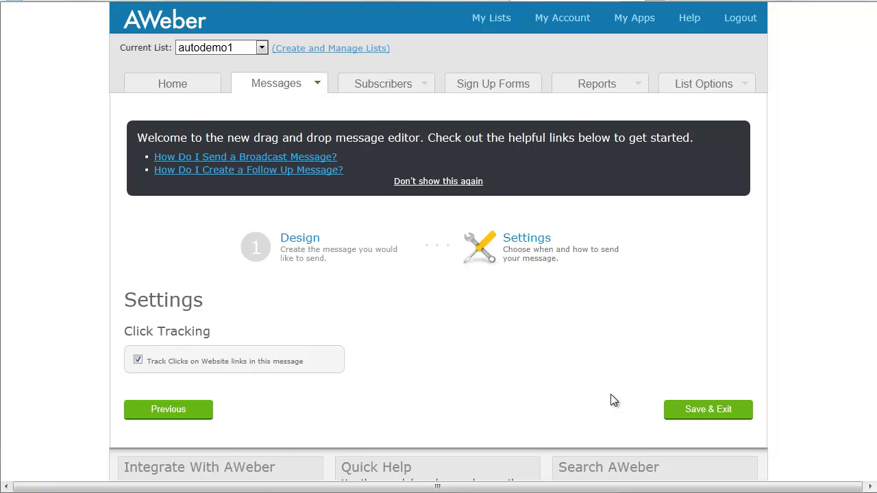
pyautogui.click(689, 411)
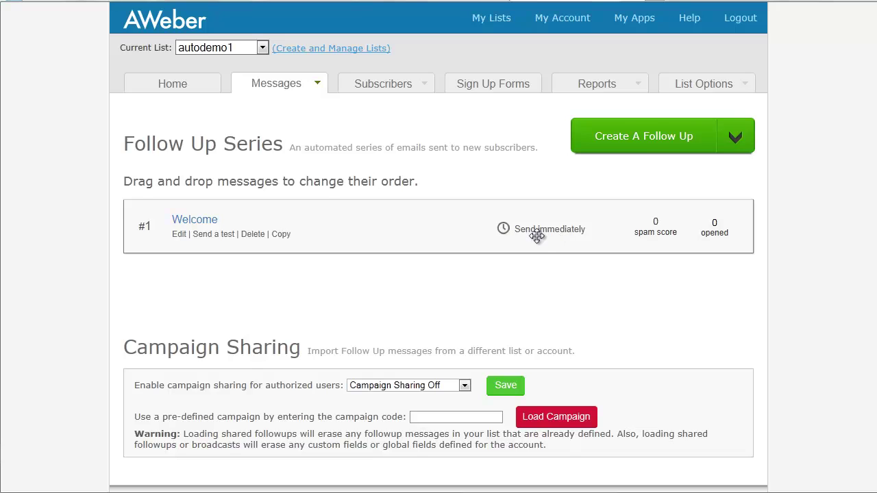
# Start a new follow-up message using the Geraldine template
pyautogui.click(625, 143)
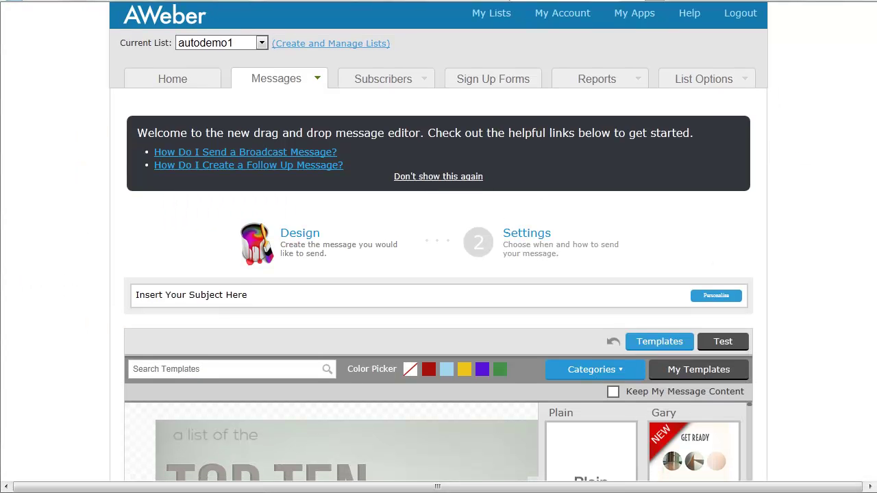
pyautogui.scroll(-3, 439, 274)
pyautogui.scroll(-2, 438, 274)
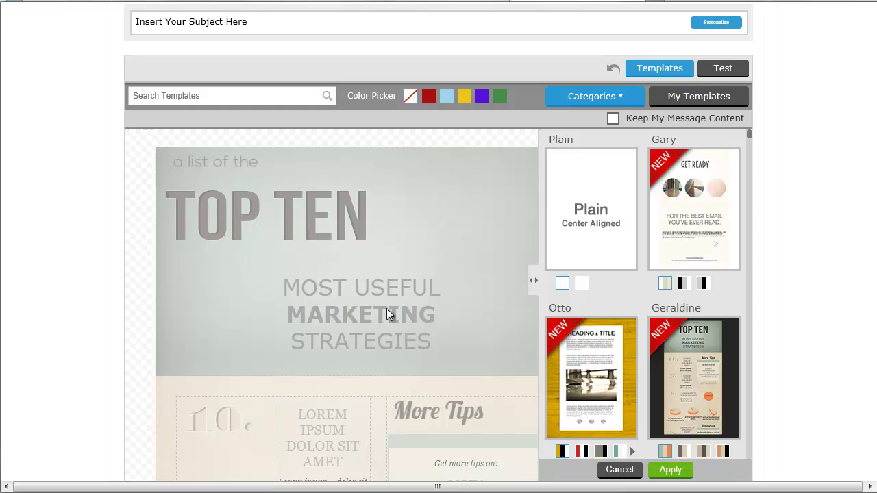
pyautogui.click(662, 470)
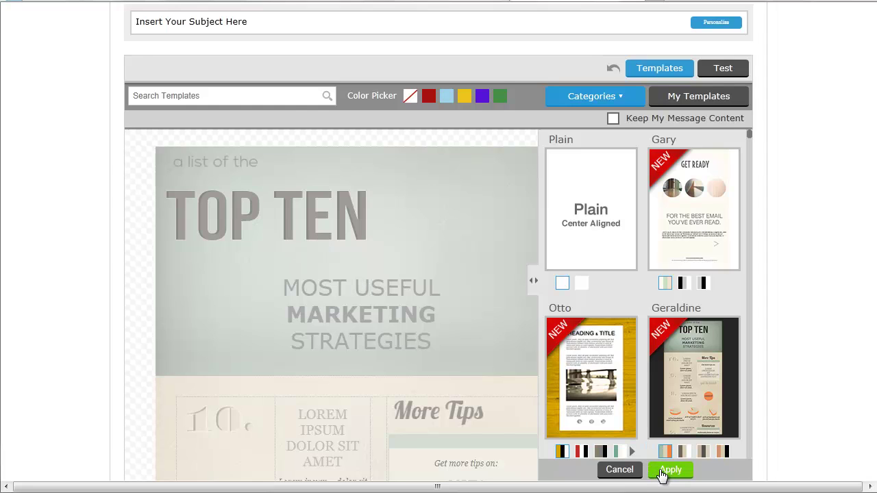
# Give the message the subject '2nd demo' and save its design
pyautogui.click(253, 19)
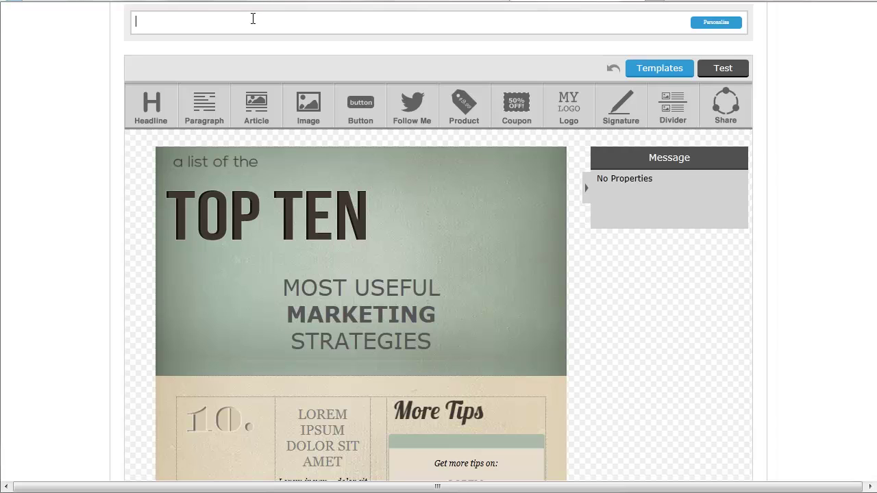
pyautogui.write('2nd demo')
pyautogui.scroll(-1, 505, 258)
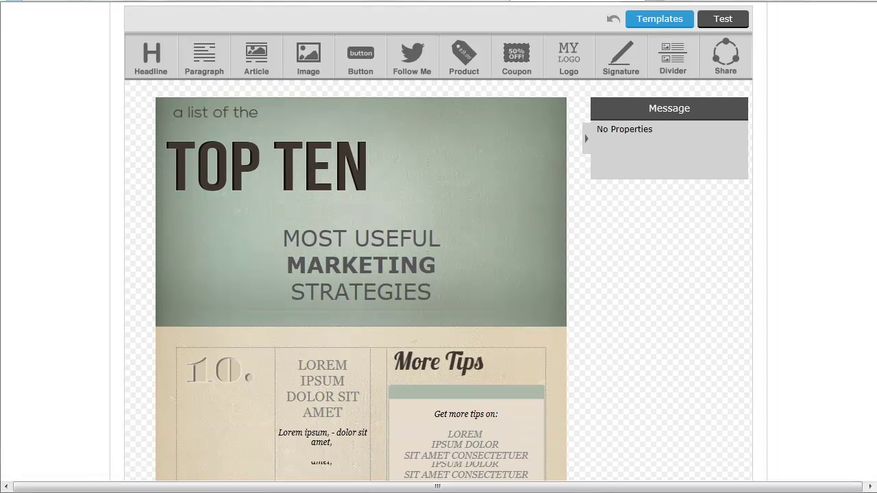
pyautogui.scroll(-8, 361, 274)
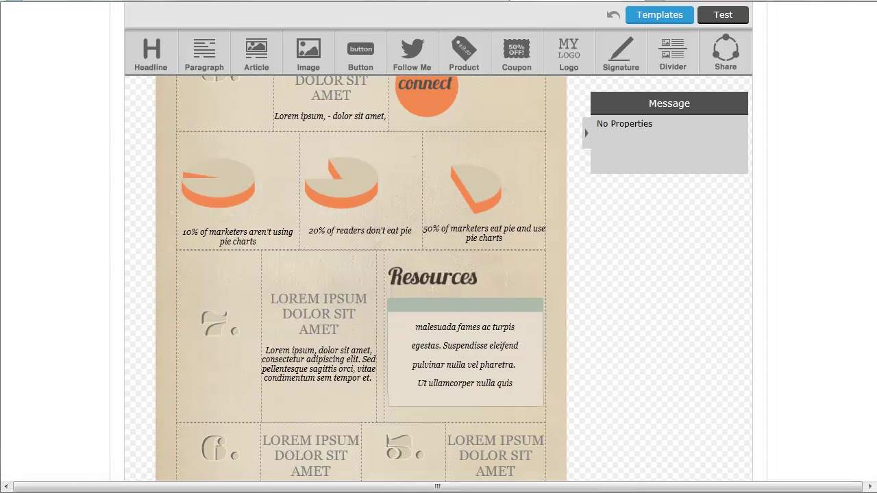
pyautogui.scroll(-9, 361, 274)
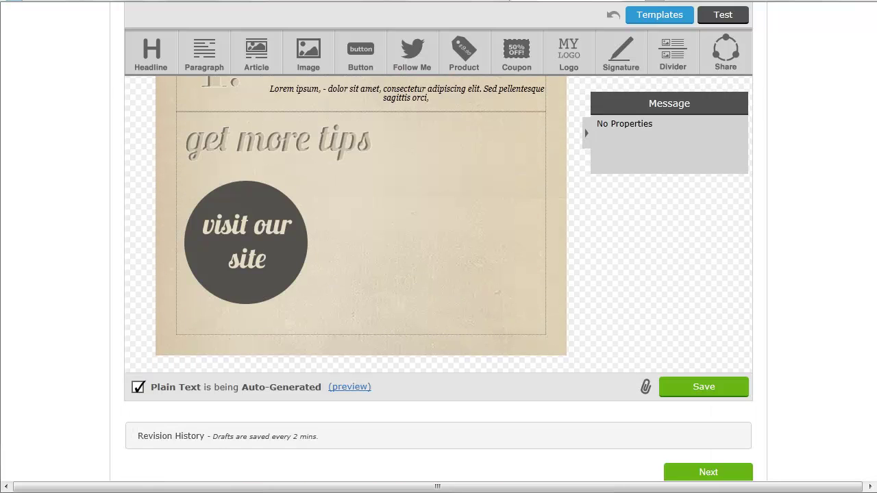
pyautogui.scroll(-1, 438, 274)
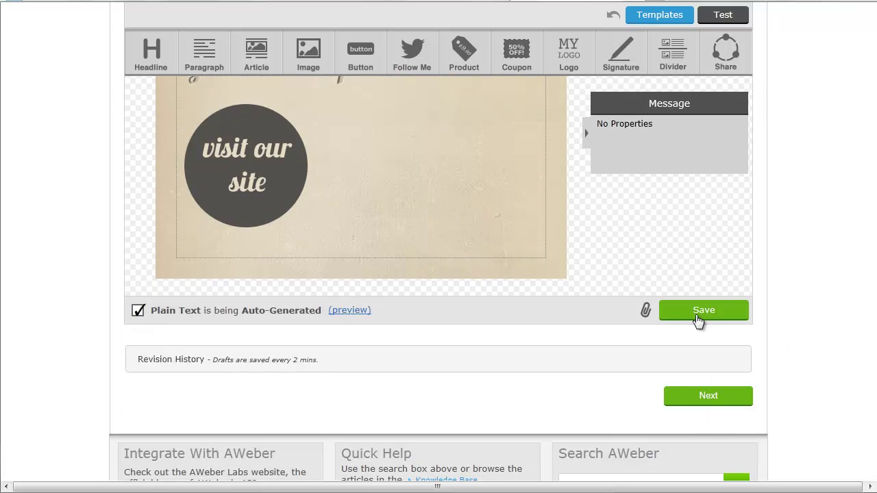
pyautogui.click(695, 314)
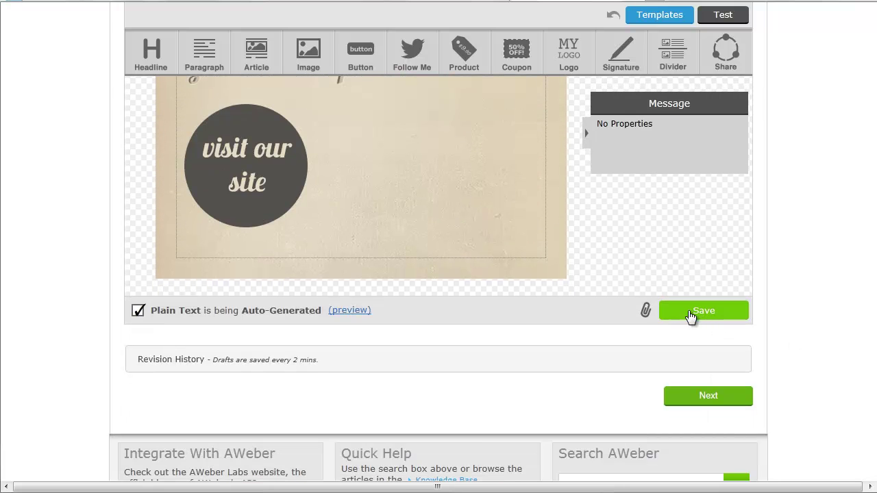
# In the message settings, change the interval from 999 days to 1 day
pyautogui.click(706, 401)
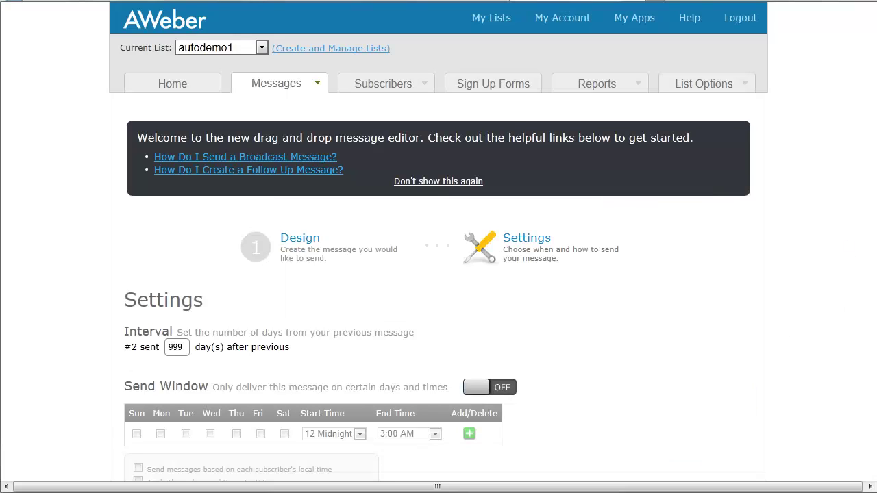
pyautogui.scroll(-5, 438, 247)
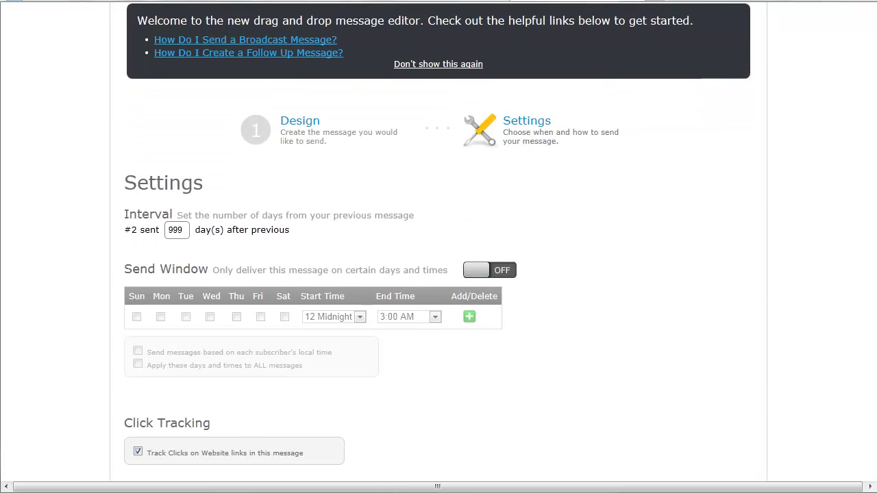
pyautogui.scroll(-3, 439, 247)
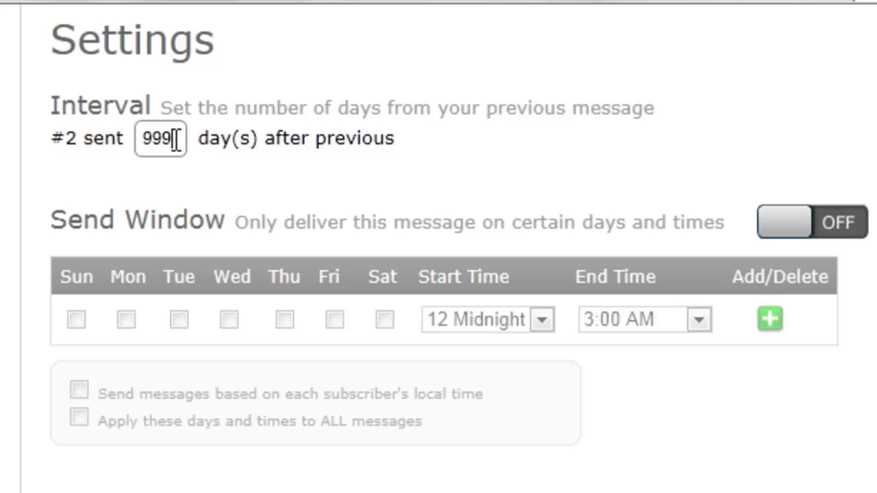
pyautogui.moveTo(175, 140); pyautogui.dragTo(134, 139)
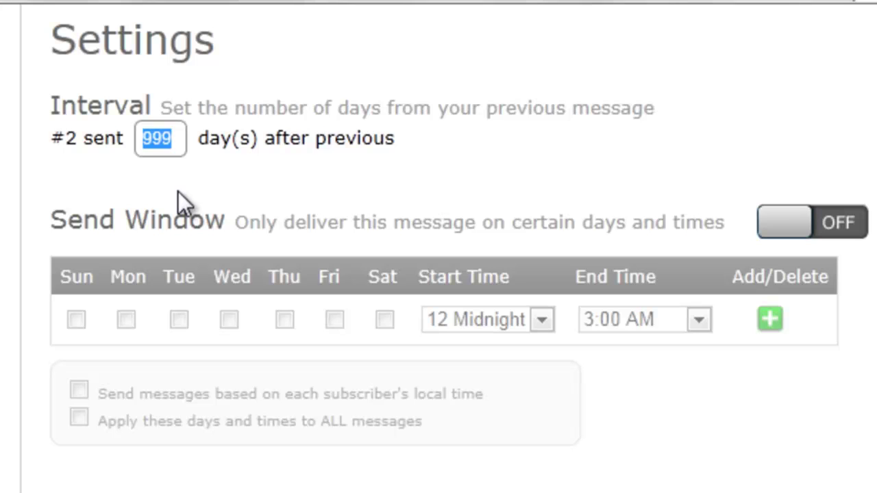
pyautogui.write('1')
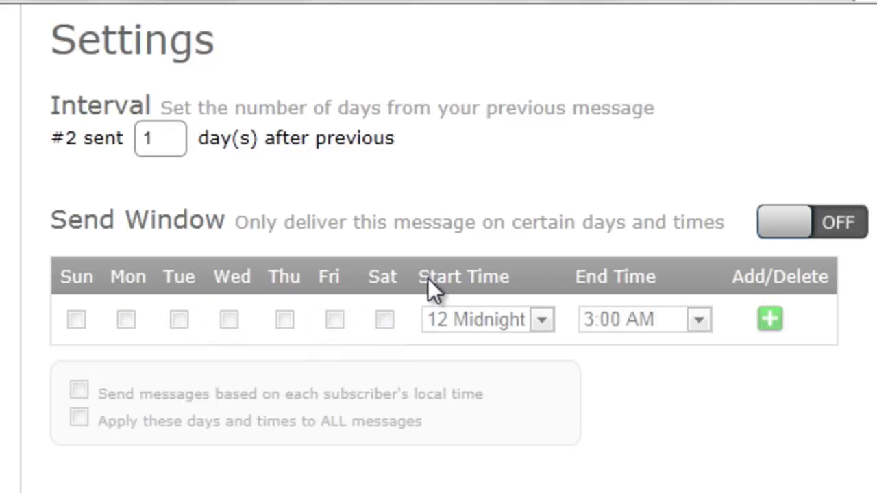
# Tick Wed and Thu with a 12 Midnight start in the send window, then switch it off
pyautogui.click(778, 227)
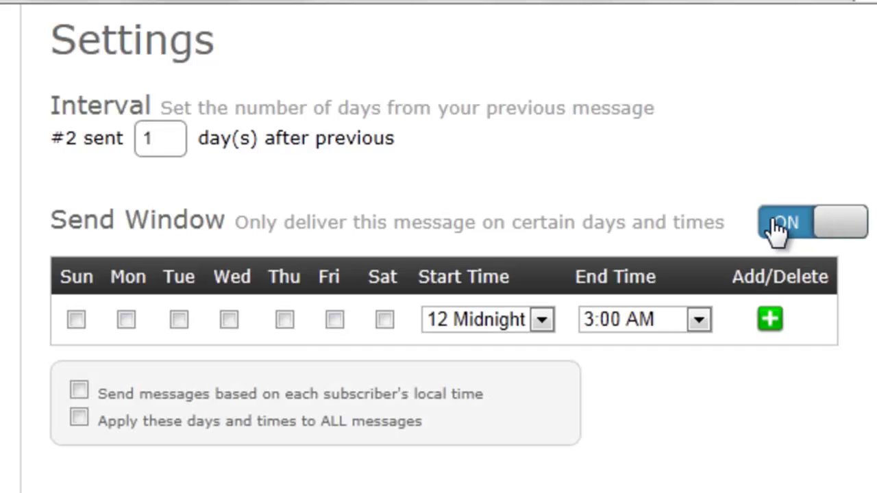
pyautogui.click(230, 320)
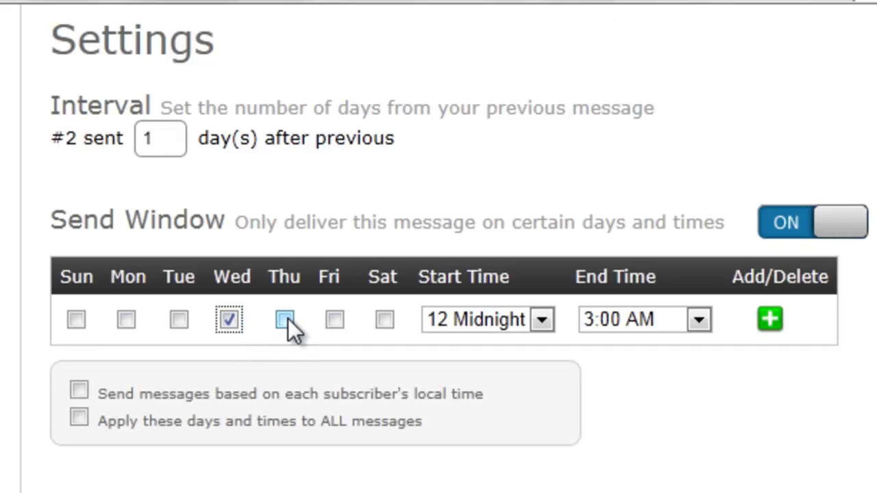
pyautogui.click(286, 320)
pyautogui.click(538, 320)
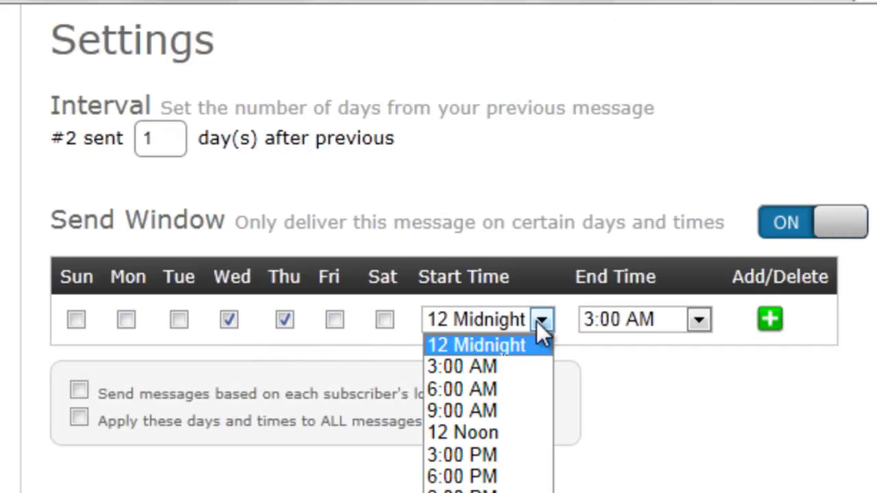
pyautogui.click(538, 320)
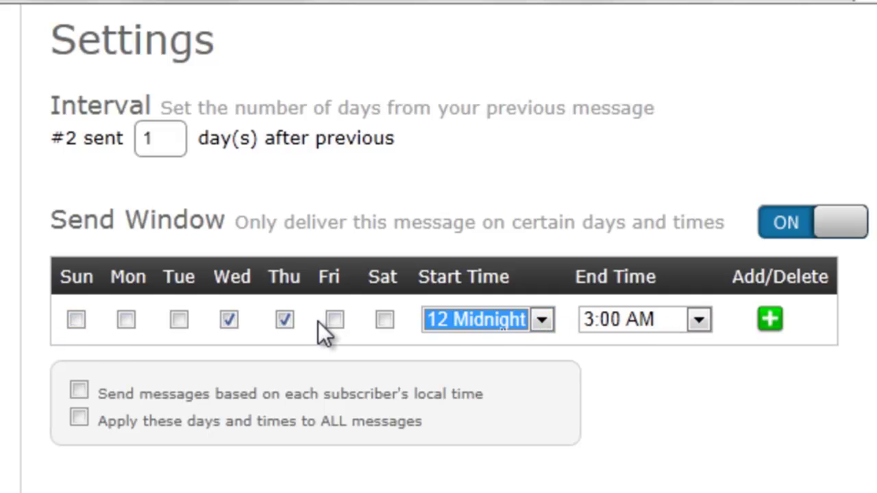
pyautogui.click(838, 233)
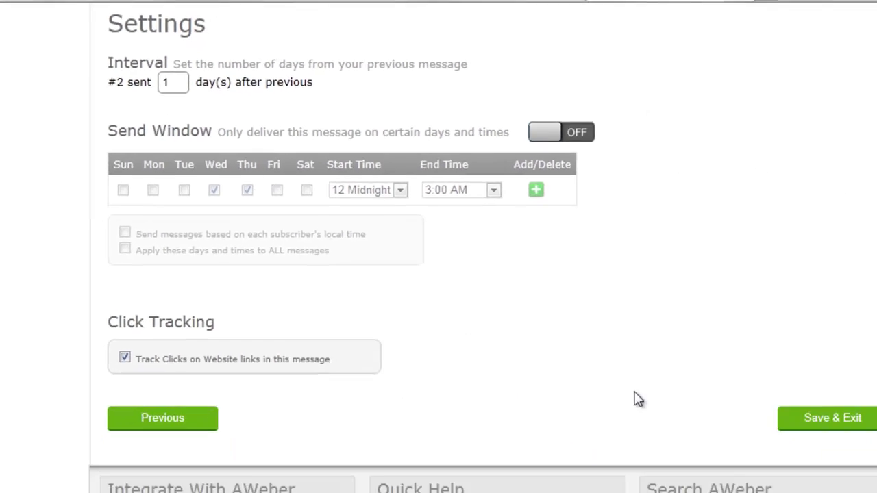
# Save the follow-up settings, then delete the fourth Another Demo message from the series
pyautogui.click(818, 419)
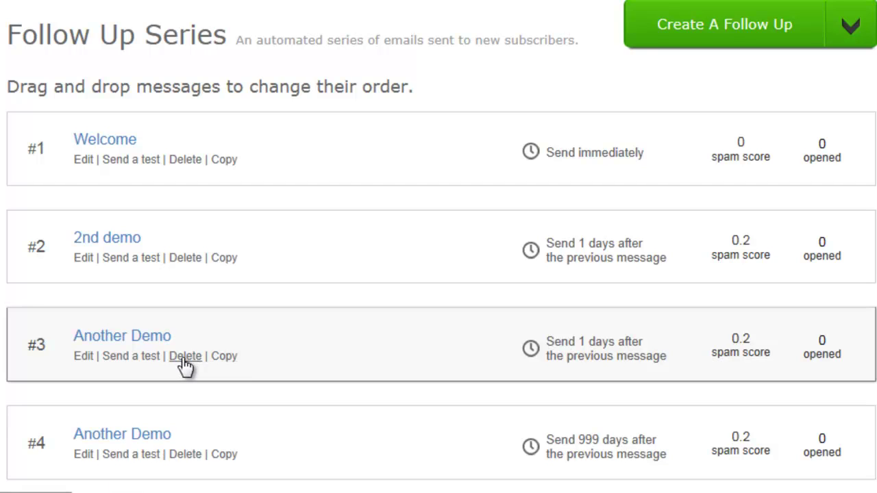
pyautogui.click(186, 455)
pyautogui.click(289, 208)
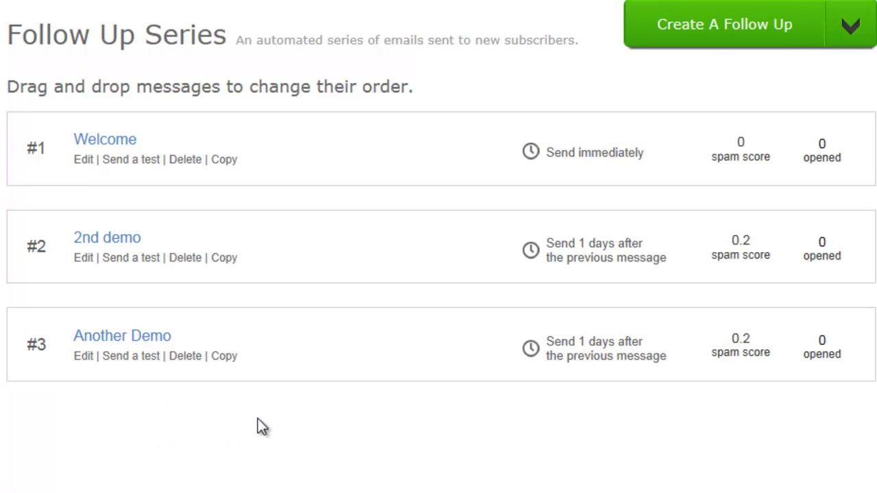
# Move Another Demo above 2nd demo so it becomes message #2
pyautogui.moveTo(328, 309); pyautogui.dragTo(329, 214)
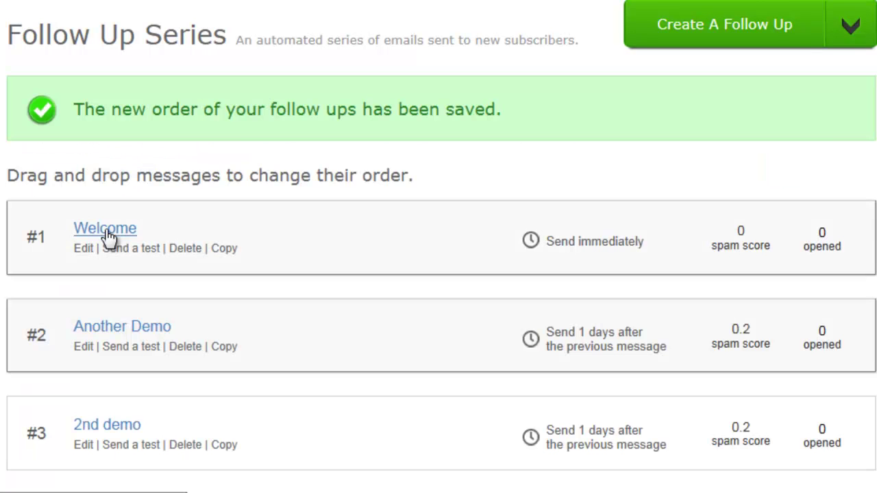